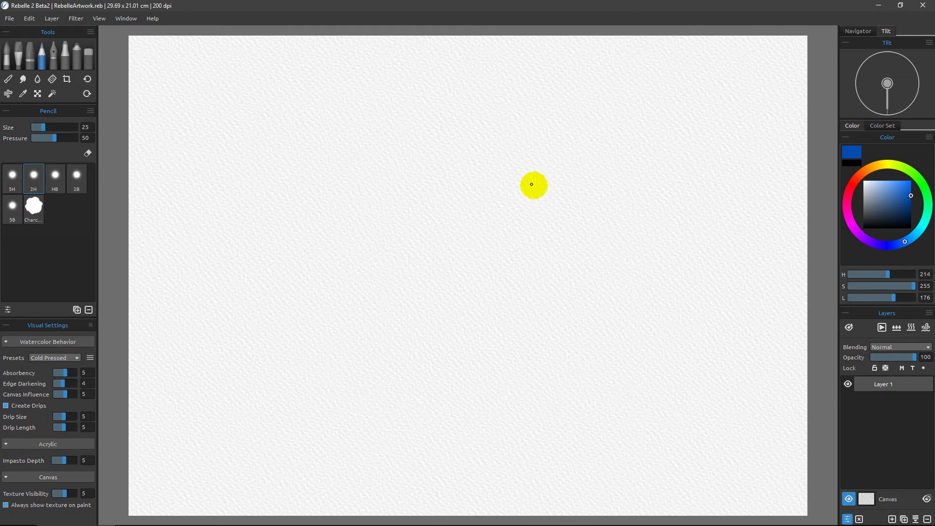
# In black, sketch a freehand zigzag doodle, then draw long straight pencil lines crossing it
pyautogui.click(853, 162)
pyautogui.moveTo(294, 212)
pyautogui.mouseDown()
pyautogui.moveTo(407, 127)
pyautogui.moveTo(652, 179)
pyautogui.mouseUp()
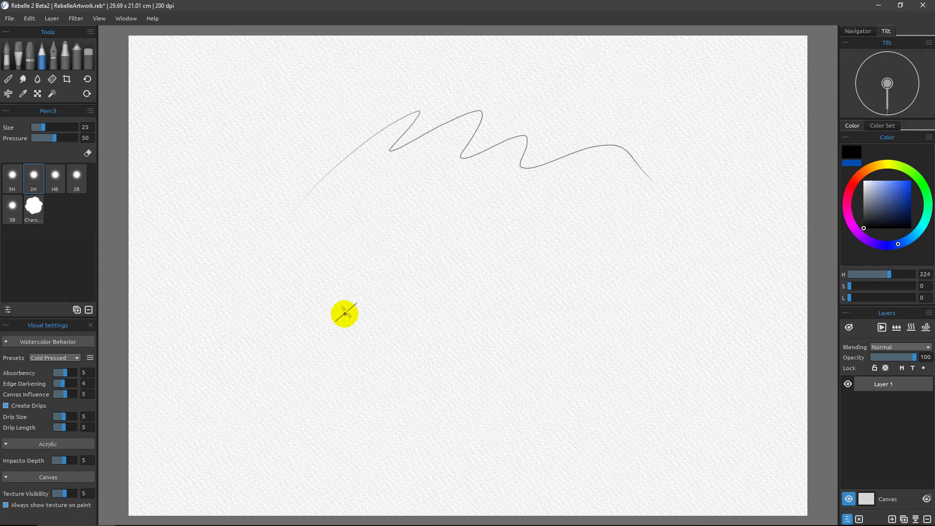
pyautogui.moveTo(342, 314)
pyautogui.mouseDown()
pyautogui.moveTo(338, 298)
pyautogui.moveTo(397, 261)
pyautogui.moveTo(518, 221)
pyautogui.moveTo(651, 157)
pyautogui.moveTo(667, 110)
pyautogui.moveTo(685, 225)
pyautogui.moveTo(709, 154)
pyautogui.moveTo(687, 280)
pyautogui.moveTo(704, 219)
pyautogui.moveTo(688, 163)
pyautogui.moveTo(698, 231)
pyautogui.moveTo(212, 340)
pyautogui.moveTo(766, 215)
pyautogui.moveTo(463, 286)
pyautogui.moveTo(601, 264)
pyautogui.moveTo(350, 312)
pyautogui.mouseUp()
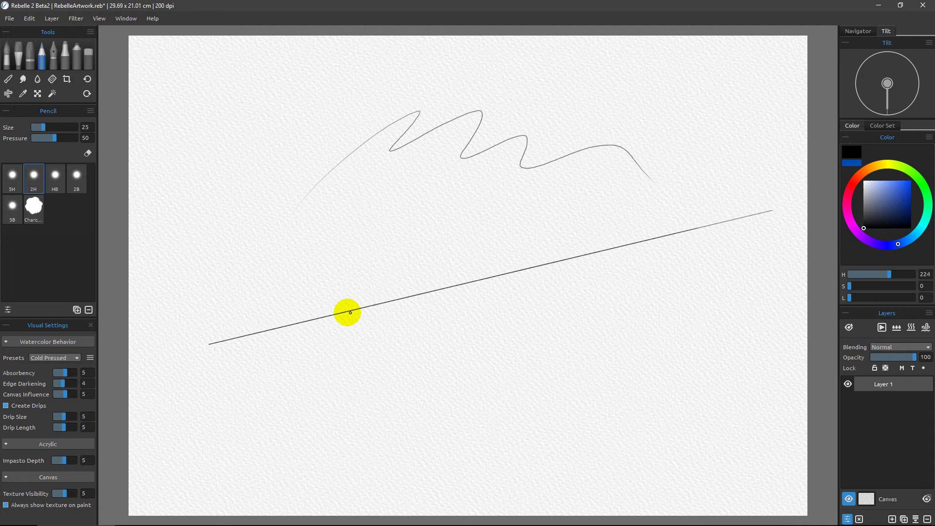
pyautogui.moveTo(336, 234)
pyautogui.mouseDown()
pyautogui.moveTo(660, 371)
pyautogui.moveTo(202, 208)
pyautogui.moveTo(325, 299)
pyautogui.moveTo(668, 353)
pyautogui.moveTo(480, 258)
pyautogui.moveTo(709, 98)
pyautogui.moveTo(345, 317)
pyautogui.moveTo(697, 163)
pyautogui.mouseUp()
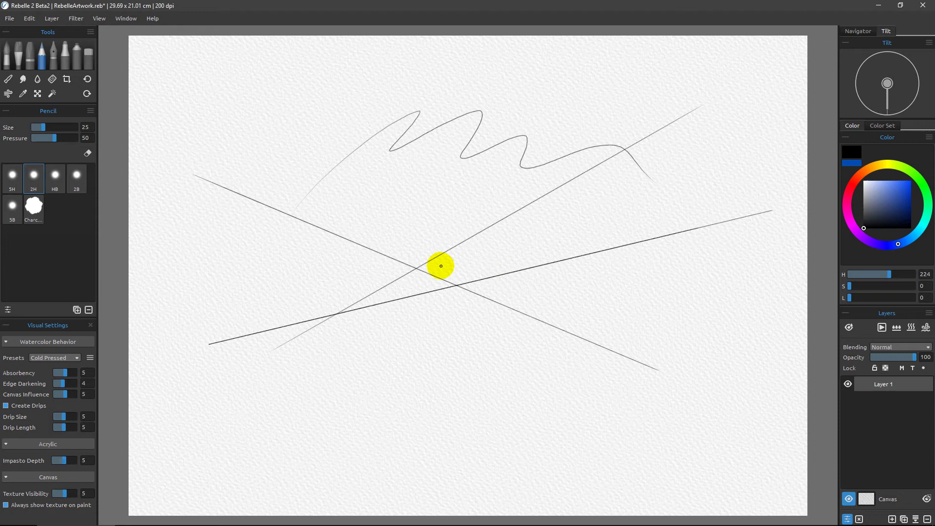
# Clear all strokes from Layer 1 and turn on the Edit > Ruler Tool guide
pyautogui.click(860, 519)
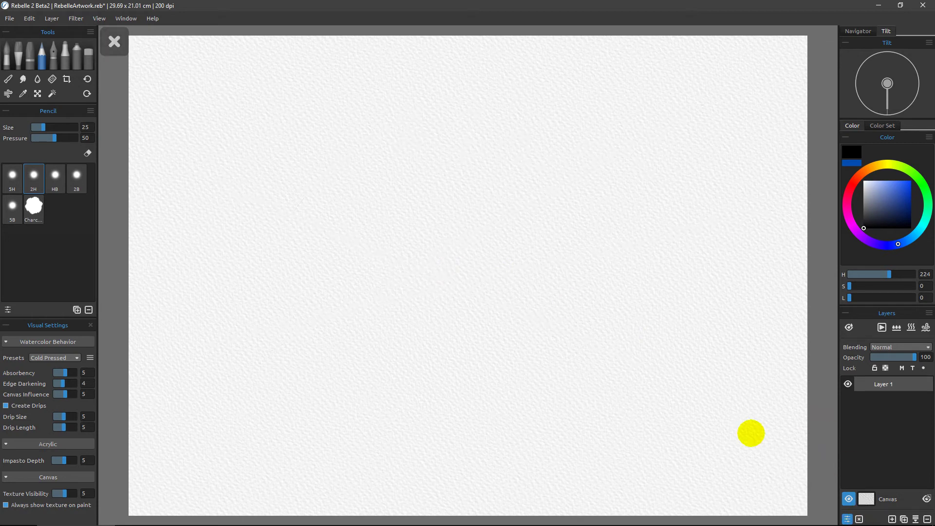
pyautogui.click(32, 20)
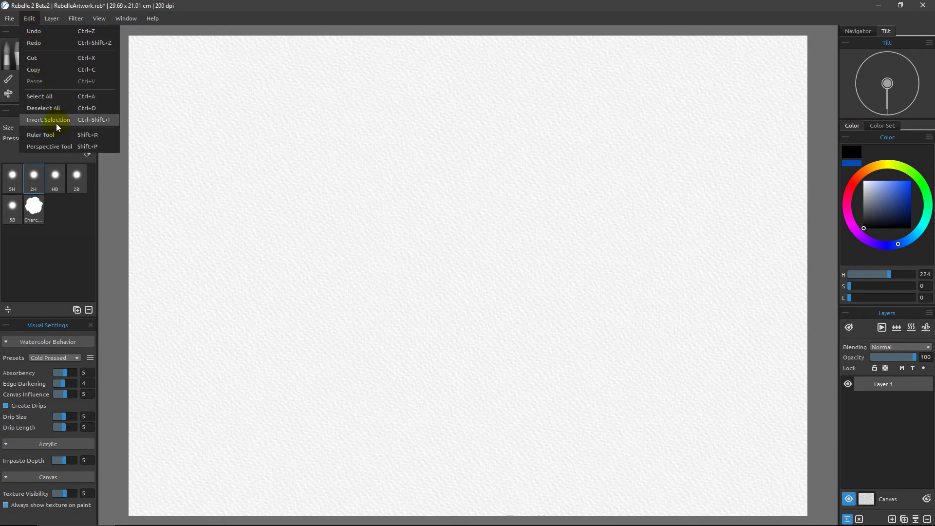
pyautogui.click(50, 135)
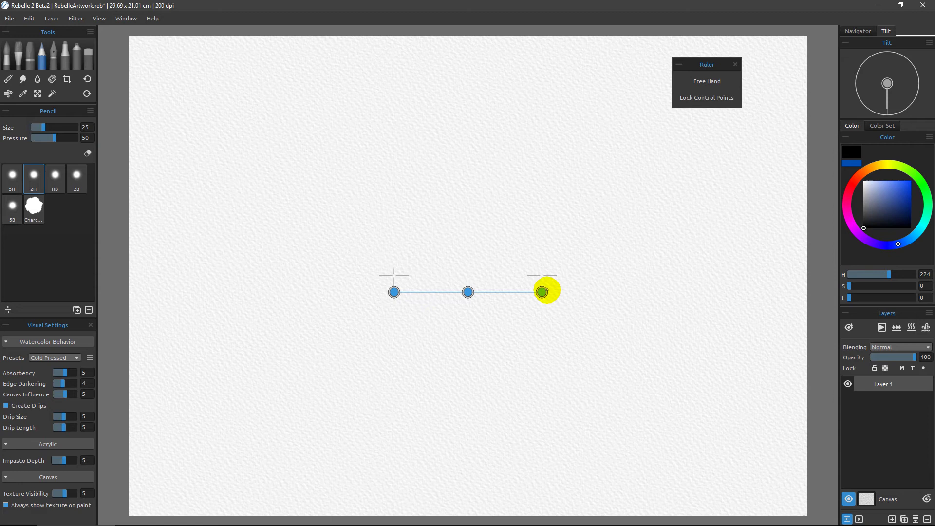
# Tilt and lengthen the ruler into a diagonal and position it on the canvas
pyautogui.moveTo(394, 292); pyautogui.dragTo(327, 388)
pyautogui.moveTo(548, 291); pyautogui.dragTo(640, 207)
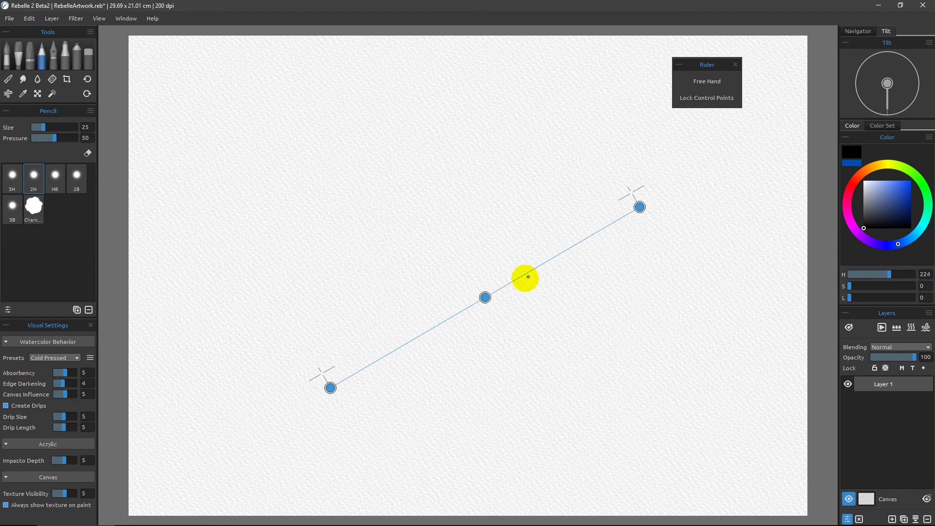
pyautogui.moveTo(484, 297); pyautogui.dragTo(445, 269)
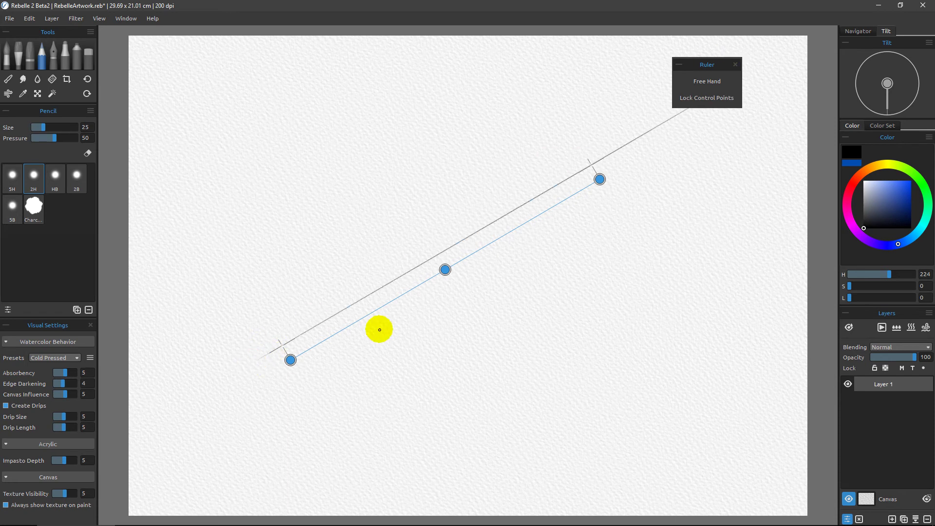
pyautogui.moveTo(449, 267); pyautogui.dragTo(459, 286)
# Draw four parallel diagonal pencil lines, shifting the ruler down-right between each
pyautogui.moveTo(256, 372); pyautogui.dragTo(723, 121)
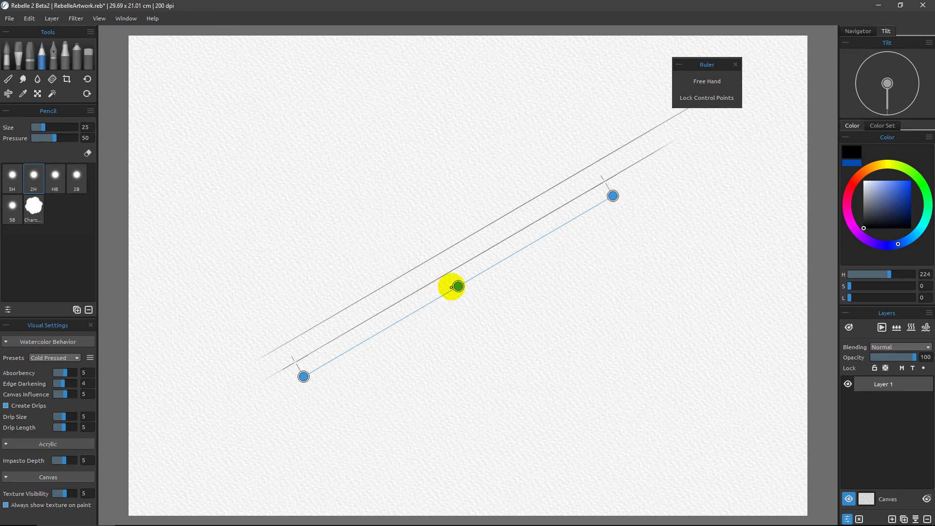
pyautogui.moveTo(458, 286)
pyautogui.mouseDown()
pyautogui.moveTo(485, 316)
pyautogui.moveTo(478, 308)
pyautogui.mouseUp()
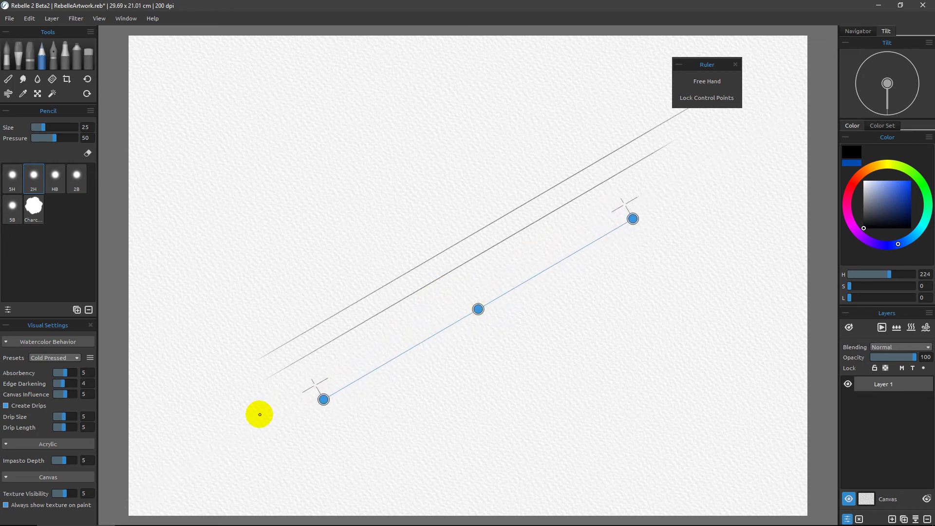
pyautogui.moveTo(259, 411); pyautogui.dragTo(708, 190)
pyautogui.moveTo(479, 309); pyautogui.dragTo(496, 329)
pyautogui.moveTo(331, 407); pyautogui.dragTo(708, 187)
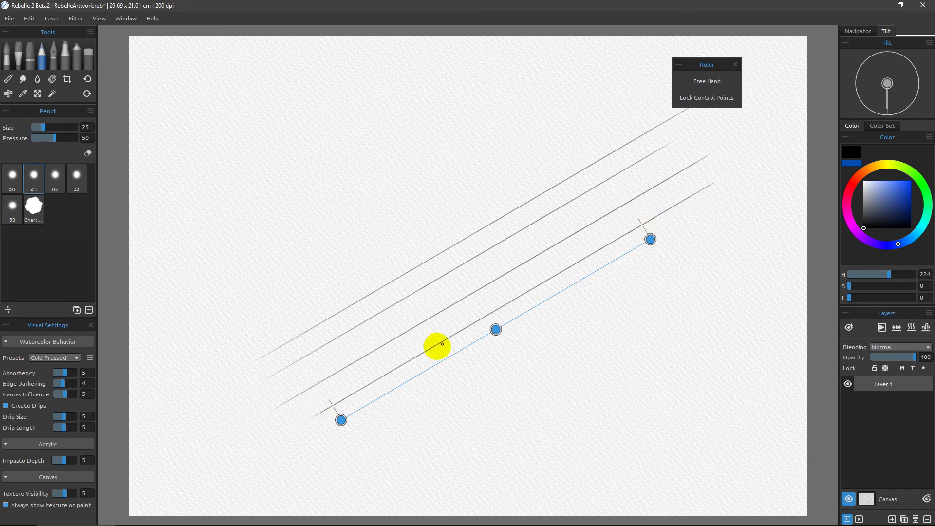
pyautogui.moveTo(497, 330); pyautogui.dragTo(515, 349)
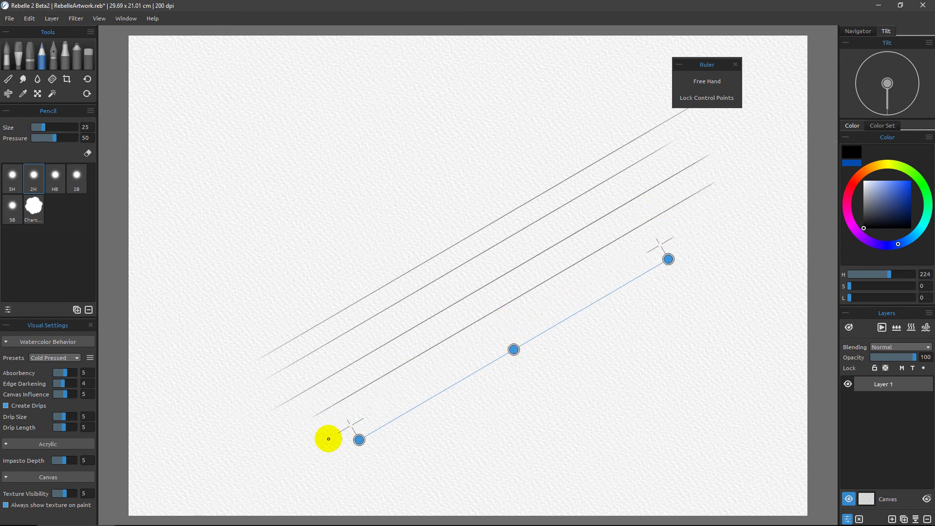
pyautogui.moveTo(328, 439)
pyautogui.mouseDown()
pyautogui.moveTo(586, 275)
pyautogui.moveTo(721, 208)
pyautogui.mouseUp()
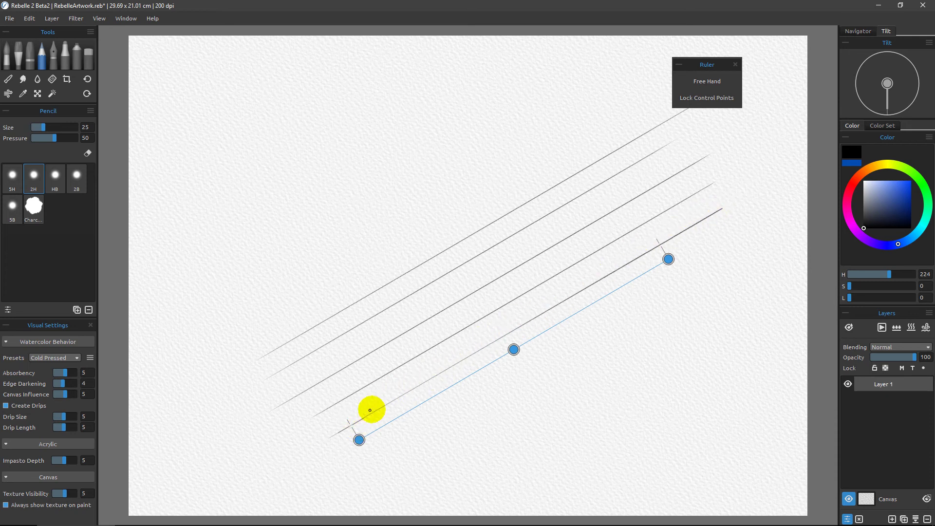
# Move the ruler above the existing lines and draw another parallel line there
pyautogui.moveTo(513, 350); pyautogui.dragTo(400, 221)
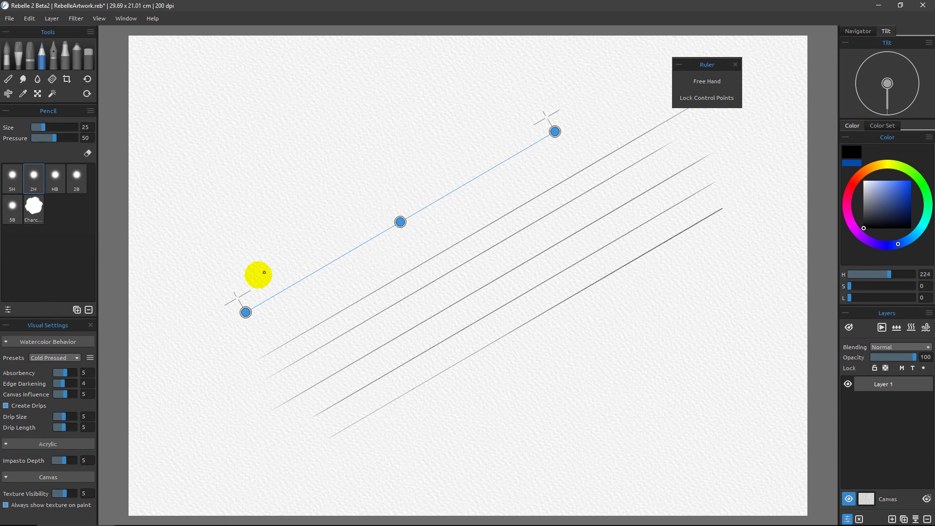
pyautogui.moveTo(233, 301)
pyautogui.mouseDown()
pyautogui.moveTo(360, 204)
pyautogui.moveTo(547, 104)
pyautogui.mouseUp()
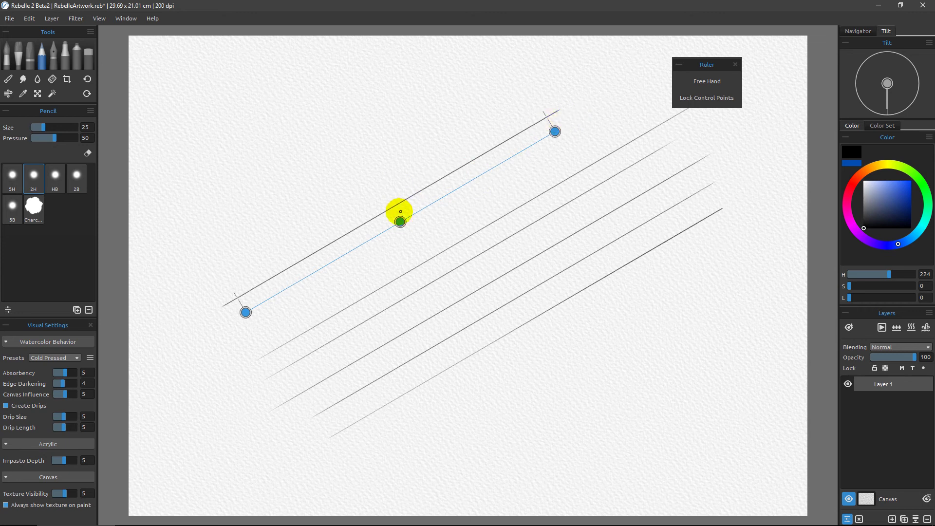
pyautogui.moveTo(400, 221); pyautogui.dragTo(385, 191)
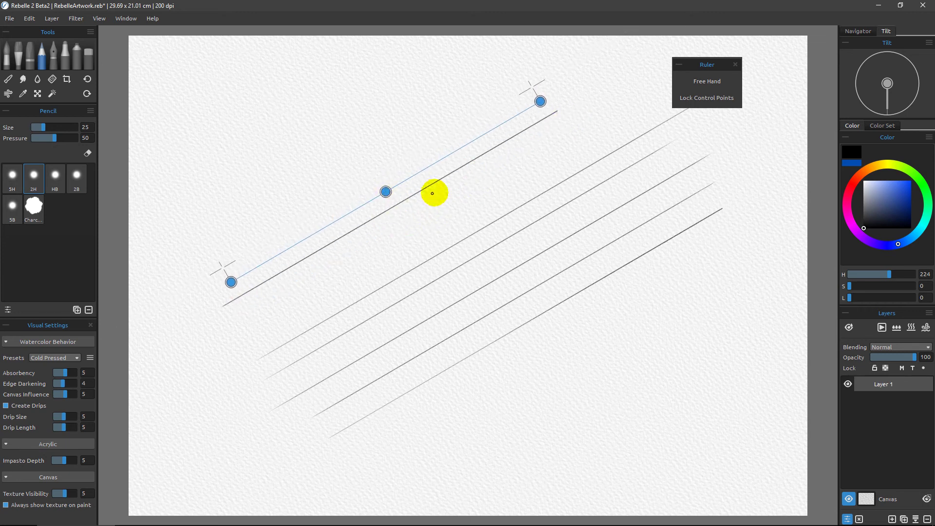
# Enable Free Hand and draw a wobbly diagonal pencil line beside the ruler
pyautogui.click(707, 81)
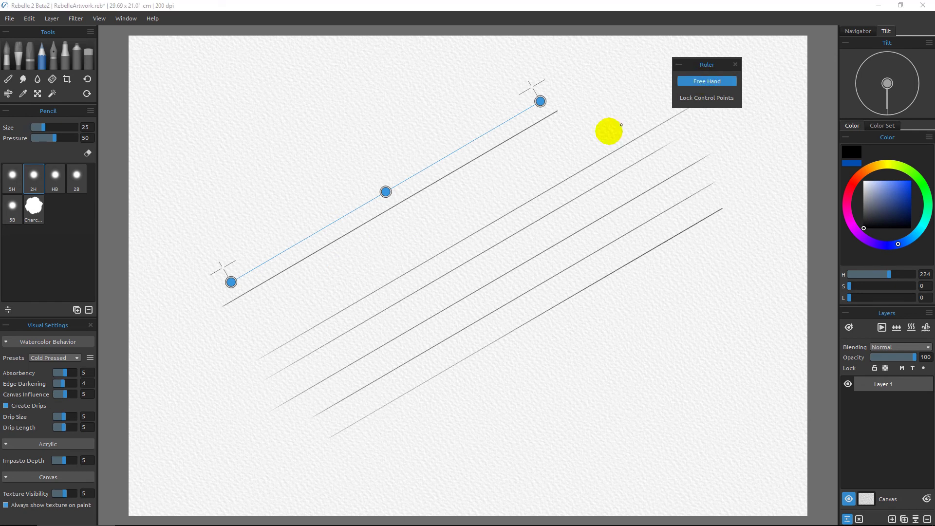
pyautogui.moveTo(212, 273); pyautogui.dragTo(558, 72)
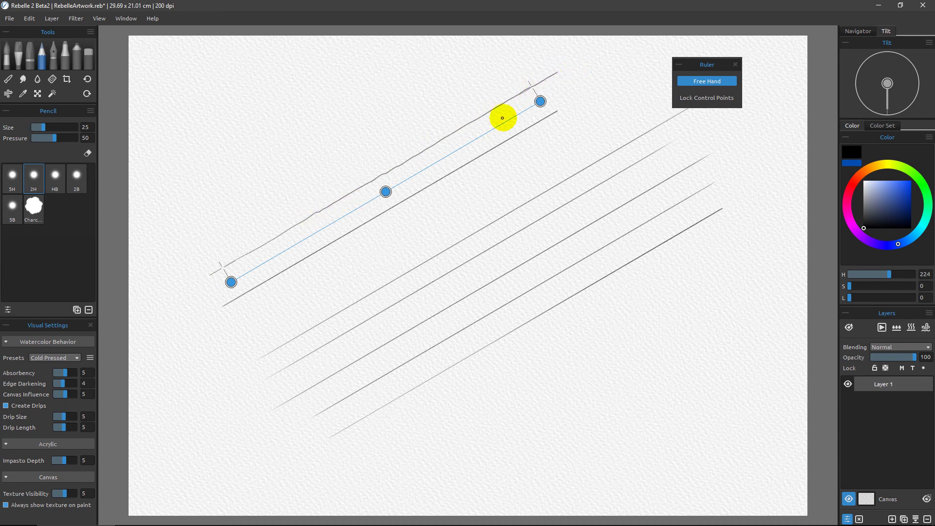
pyautogui.moveTo(385, 191); pyautogui.dragTo(401, 208)
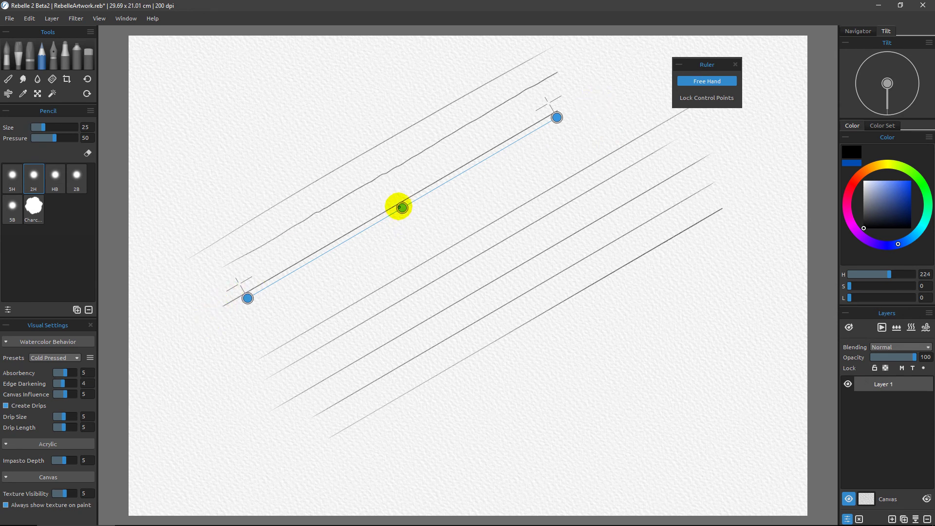
# Turn Free Hand off, draw a straight ruled line, then reposition the ruler below the lines
pyautogui.moveTo(403, 209); pyautogui.dragTo(424, 231)
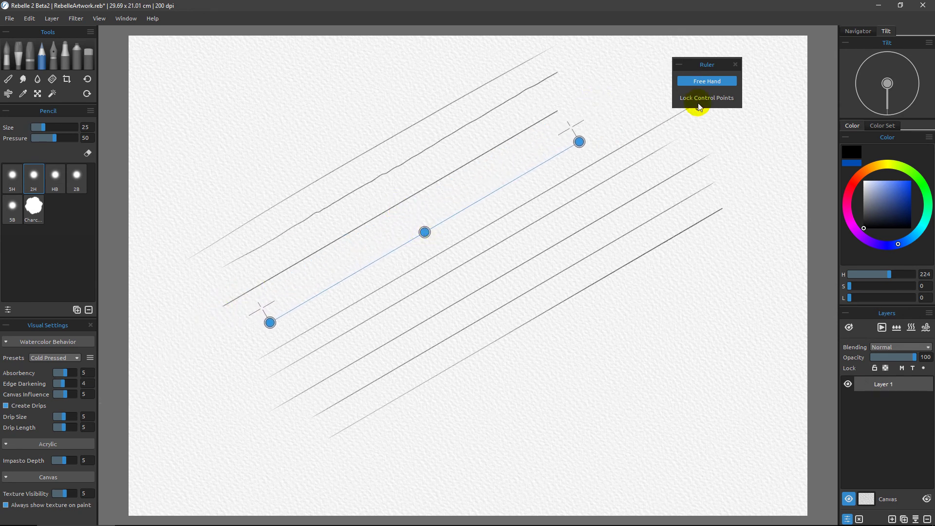
pyautogui.click(706, 82)
pyautogui.moveTo(254, 316); pyautogui.dragTo(606, 107)
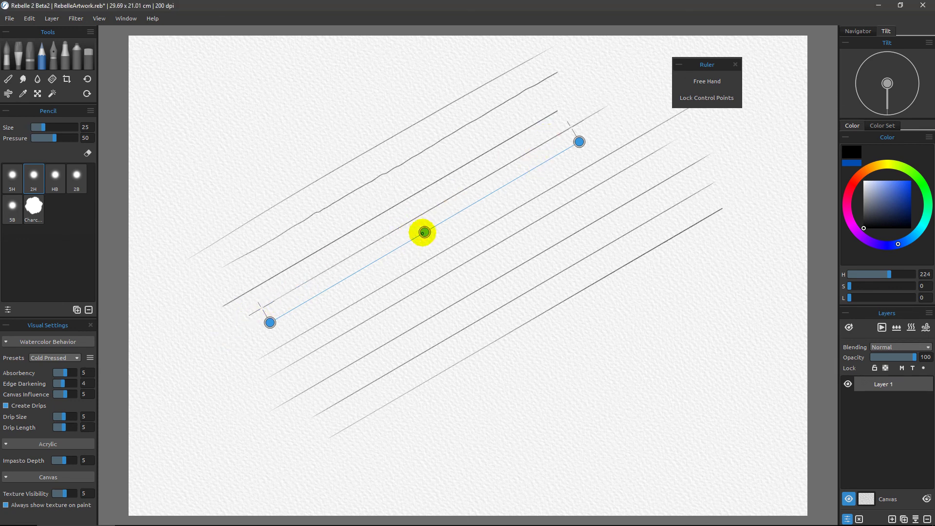
pyautogui.moveTo(425, 231); pyautogui.dragTo(555, 355)
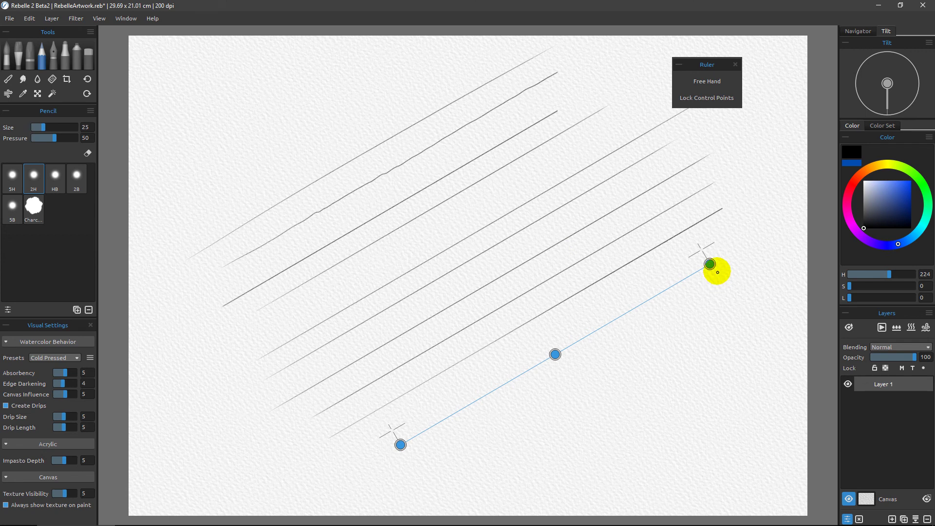
pyautogui.moveTo(709, 264)
pyautogui.mouseDown()
pyautogui.moveTo(720, 276)
pyautogui.moveTo(724, 267)
pyautogui.mouseUp()
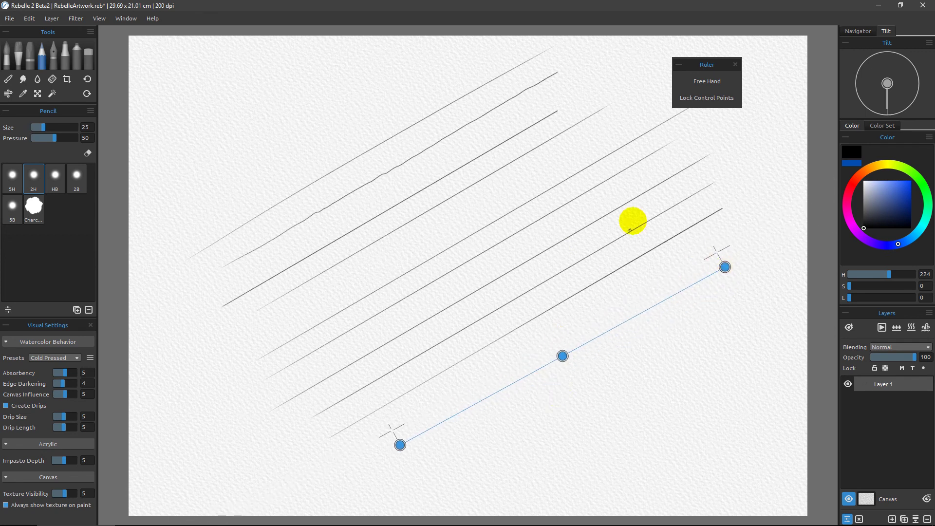
# Lock the ruler's control points and draw a short stroke plus a long ruled line
pyautogui.click(707, 98)
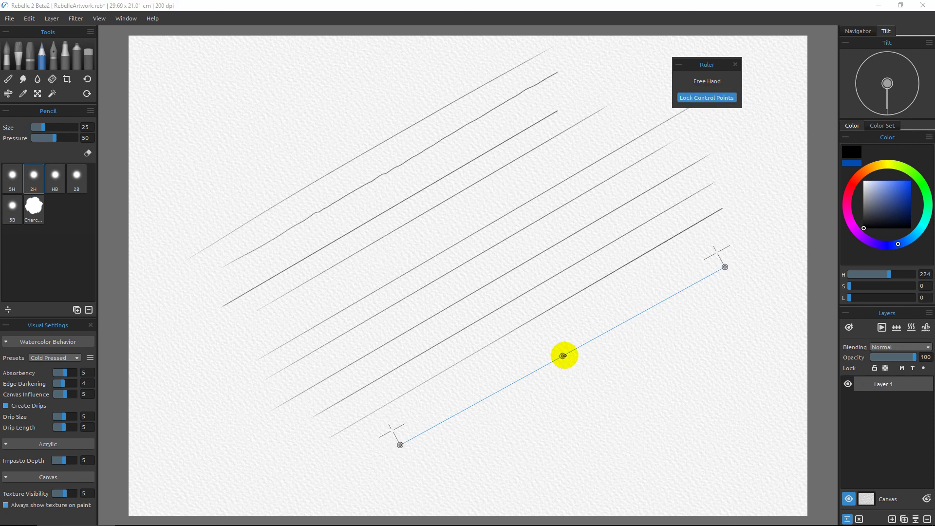
pyautogui.moveTo(563, 355); pyautogui.dragTo(586, 395)
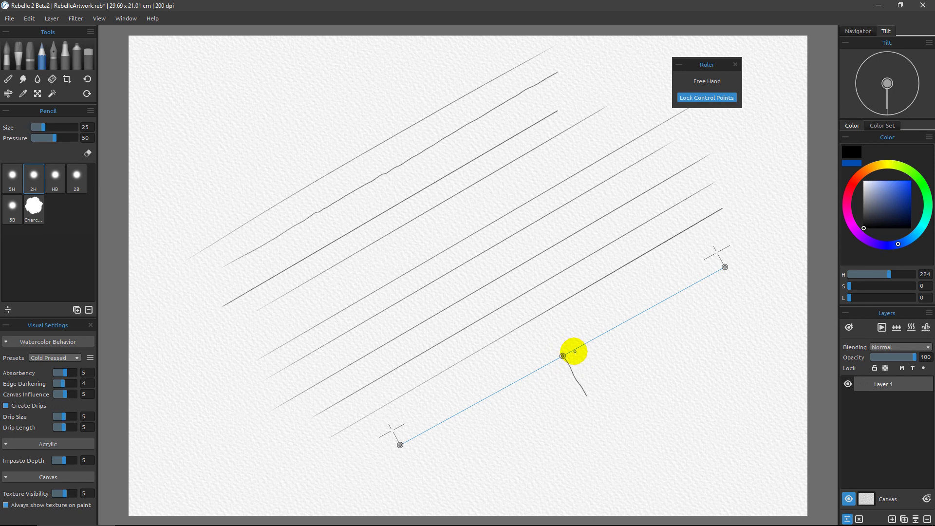
pyautogui.moveTo(378, 438); pyautogui.dragTo(690, 273)
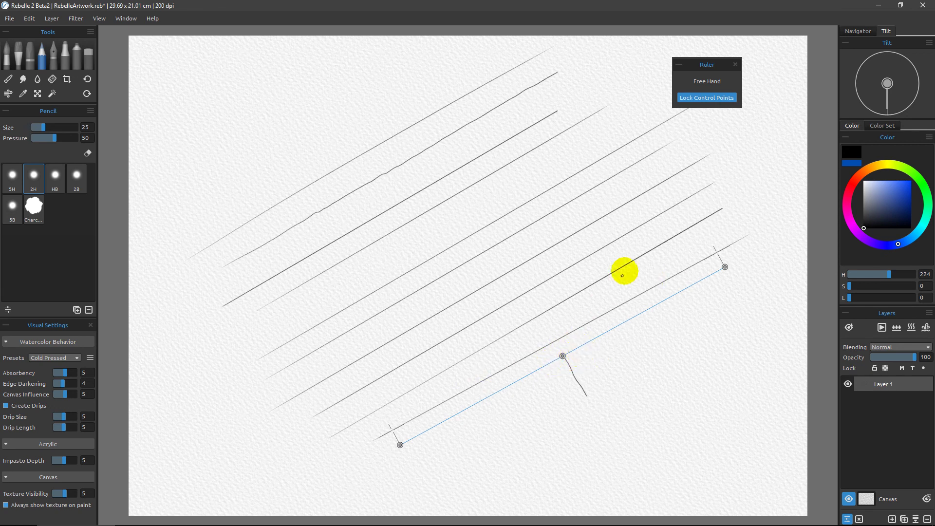
# Unlock the ruler, shift it down-right, and draw a ruled stroke extending the line
pyautogui.click(709, 100)
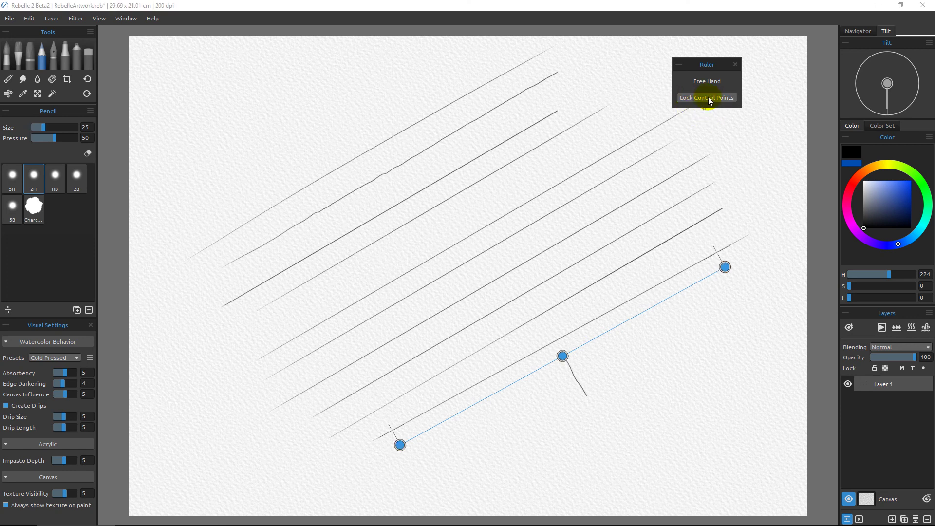
pyautogui.moveTo(562, 356); pyautogui.dragTo(611, 382)
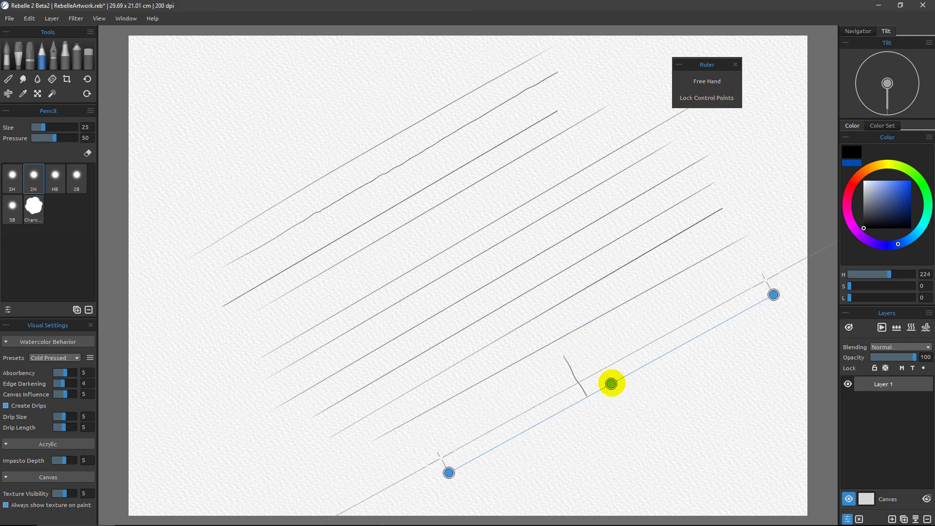
pyautogui.moveTo(762, 283); pyautogui.dragTo(450, 441)
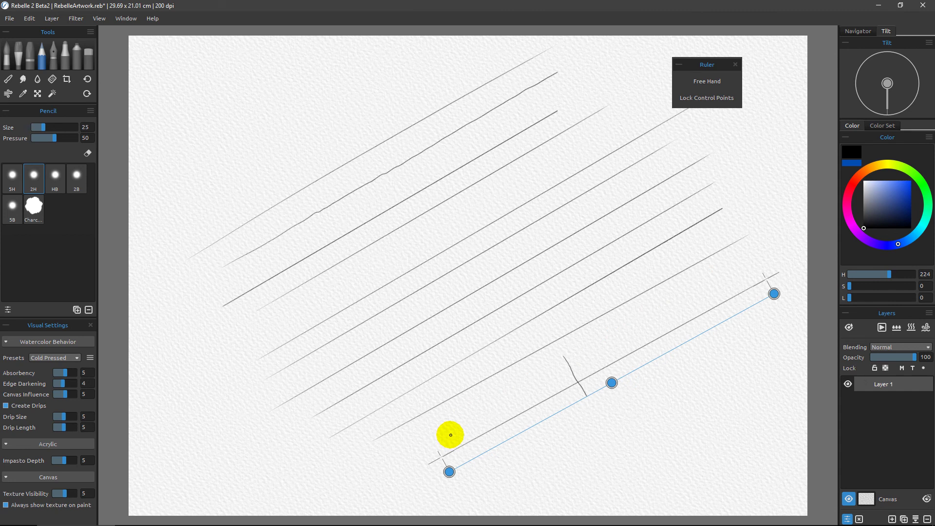
pyautogui.click(695, 81)
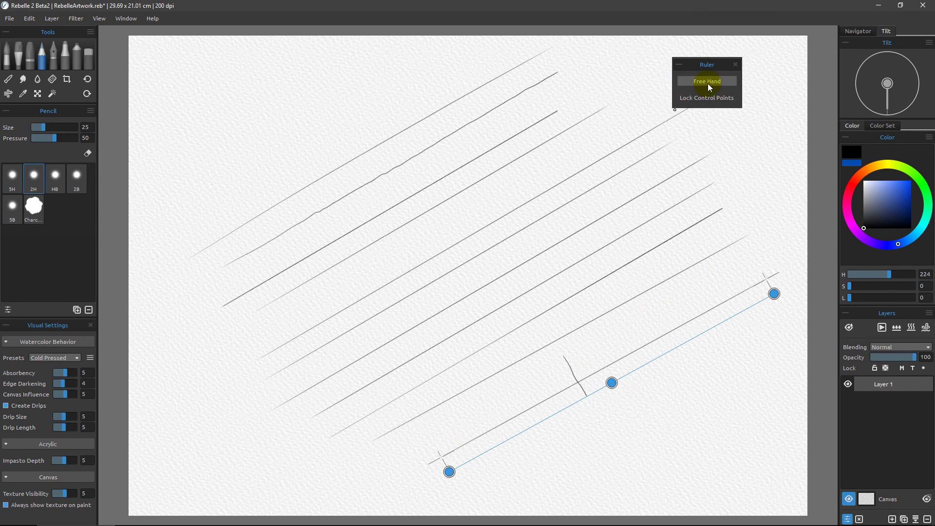
# Close the ruler and draw a large freehand looping doodle across the diagonal lines
pyautogui.click(735, 64)
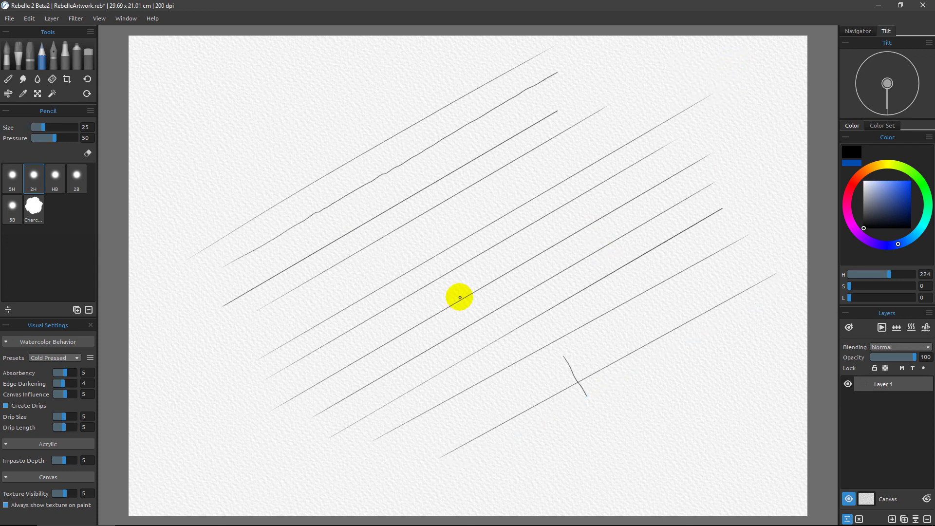
pyautogui.moveTo(433, 267)
pyautogui.mouseDown()
pyautogui.moveTo(516, 202)
pyautogui.moveTo(361, 309)
pyautogui.moveTo(454, 322)
pyautogui.mouseUp()
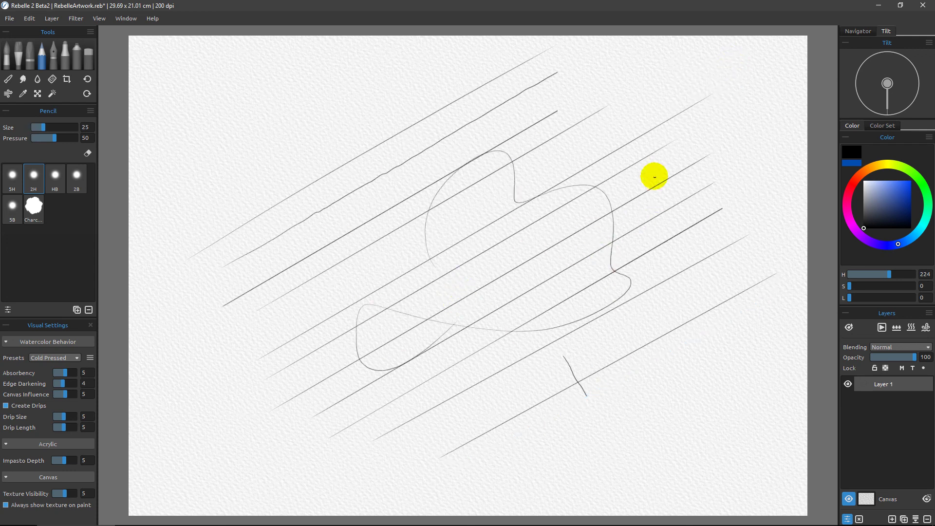